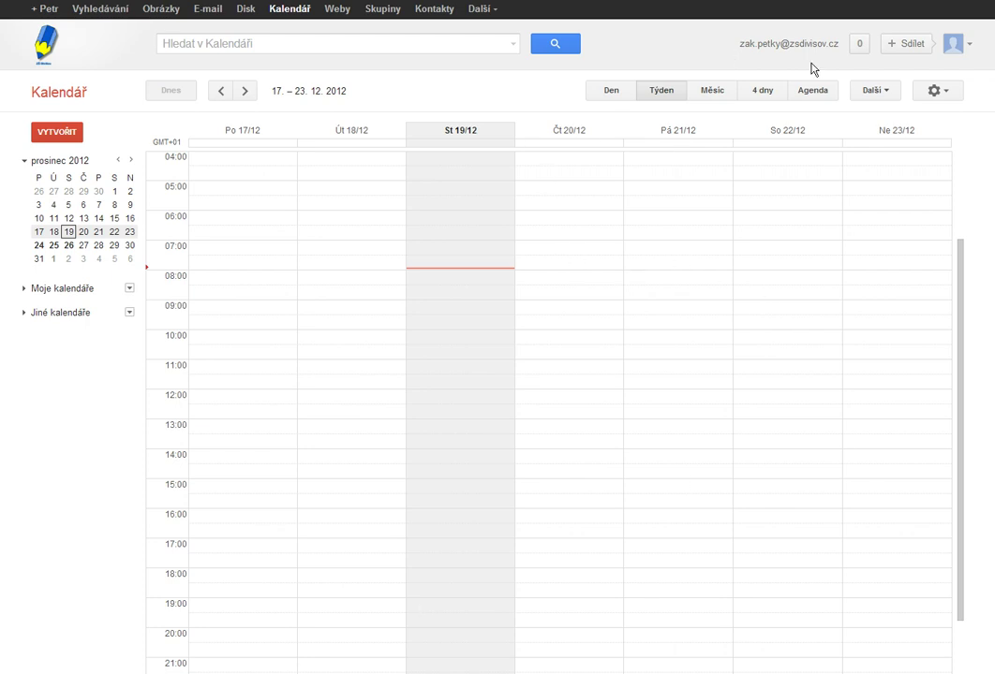
View the calendar by day, week, month, 4 days and agenda, and return to the week view
left_click(607, 95)
left_click(658, 94)
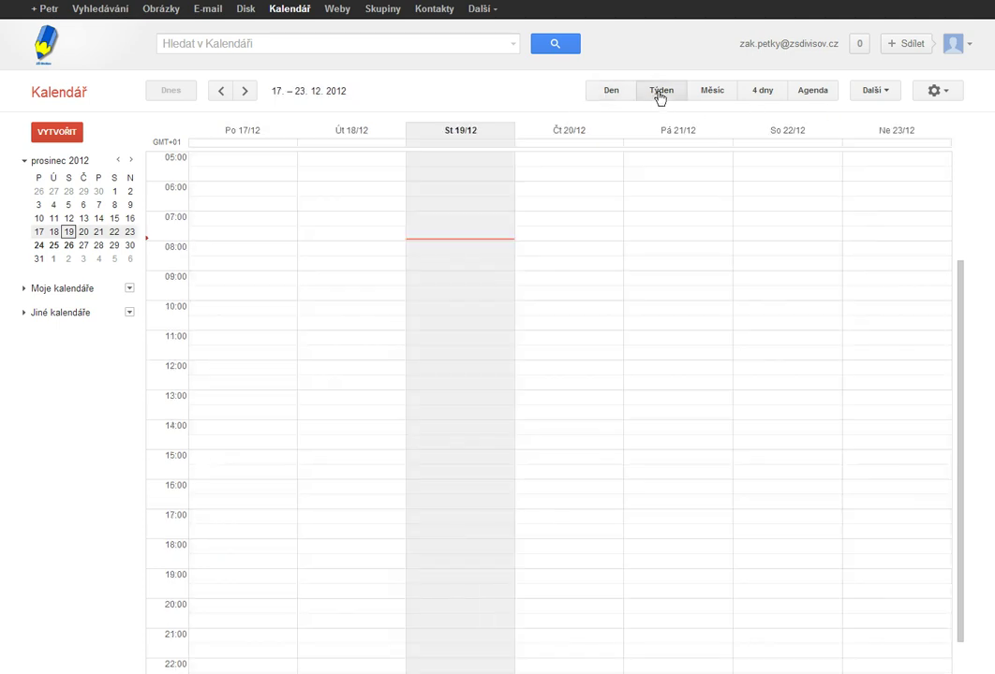
left_click(713, 94)
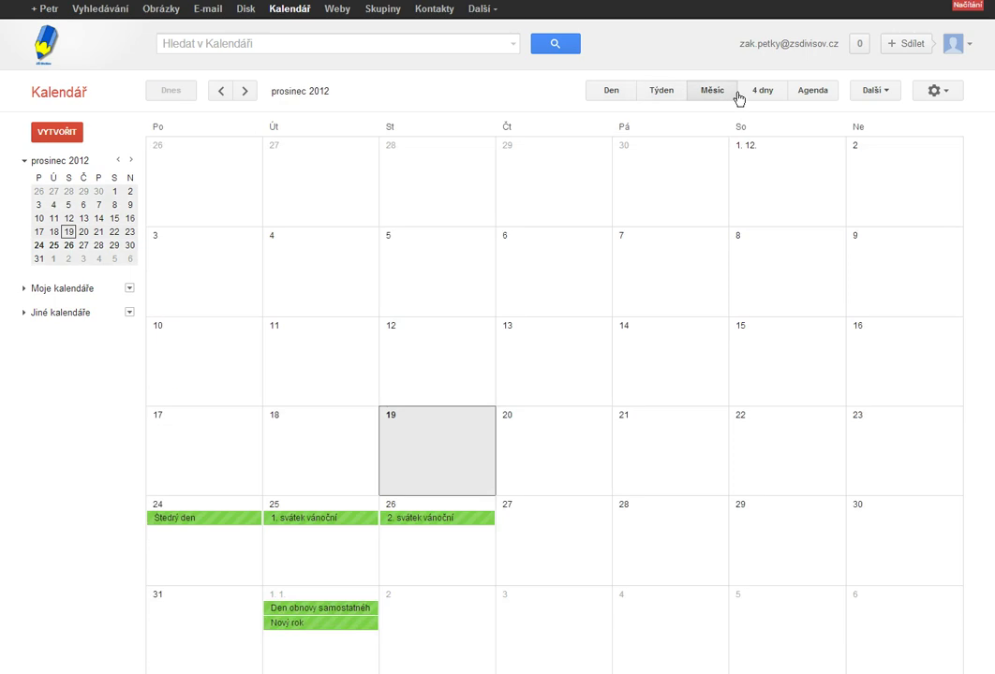
left_click(757, 94)
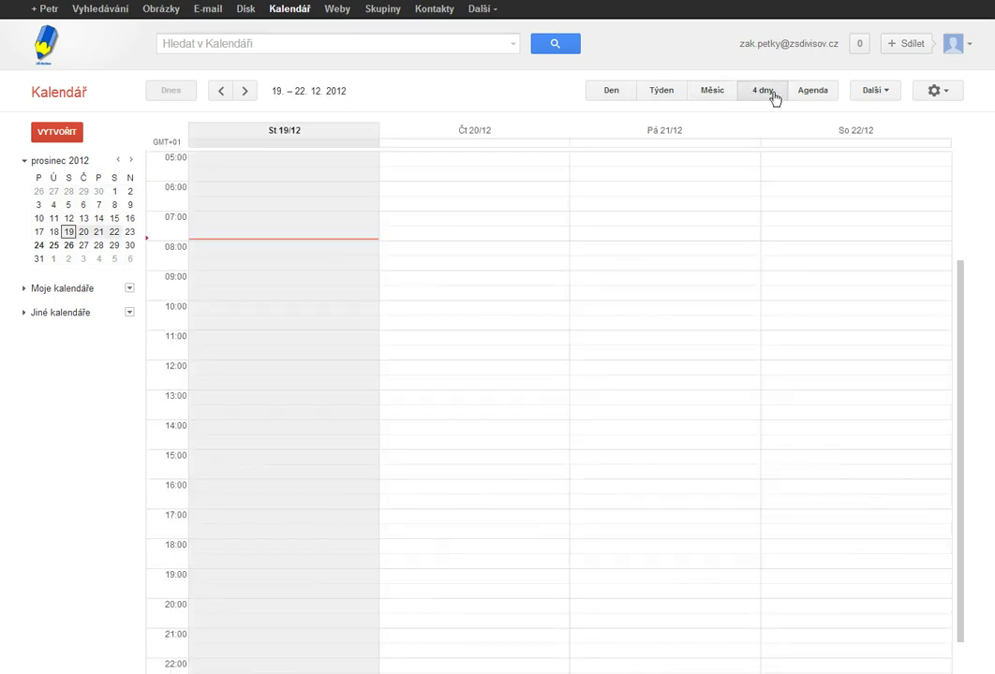
left_click(814, 94)
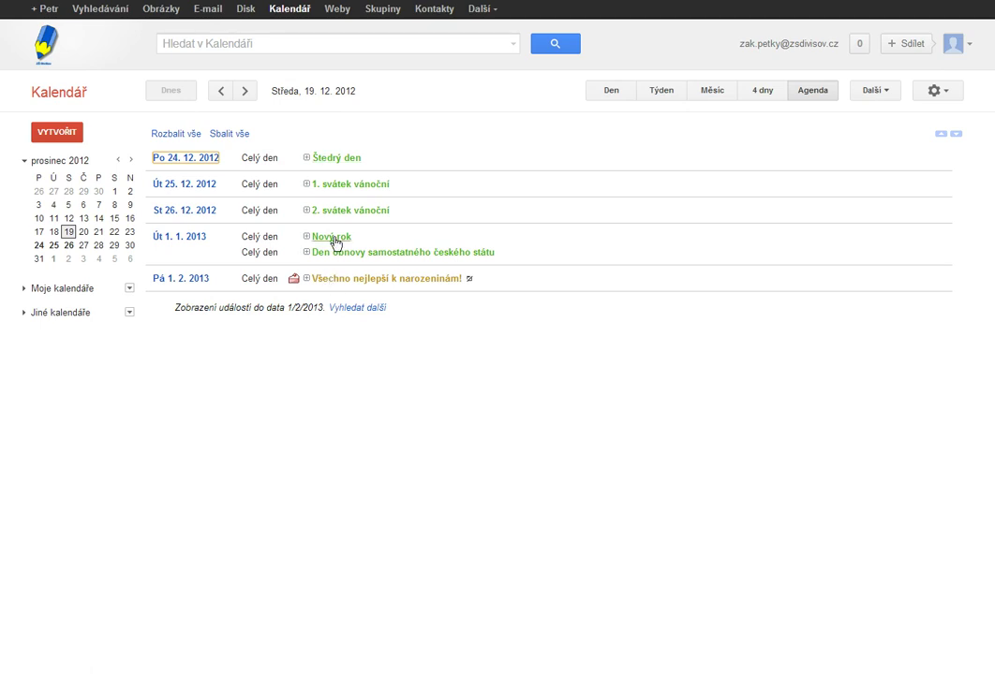
left_click(663, 93)
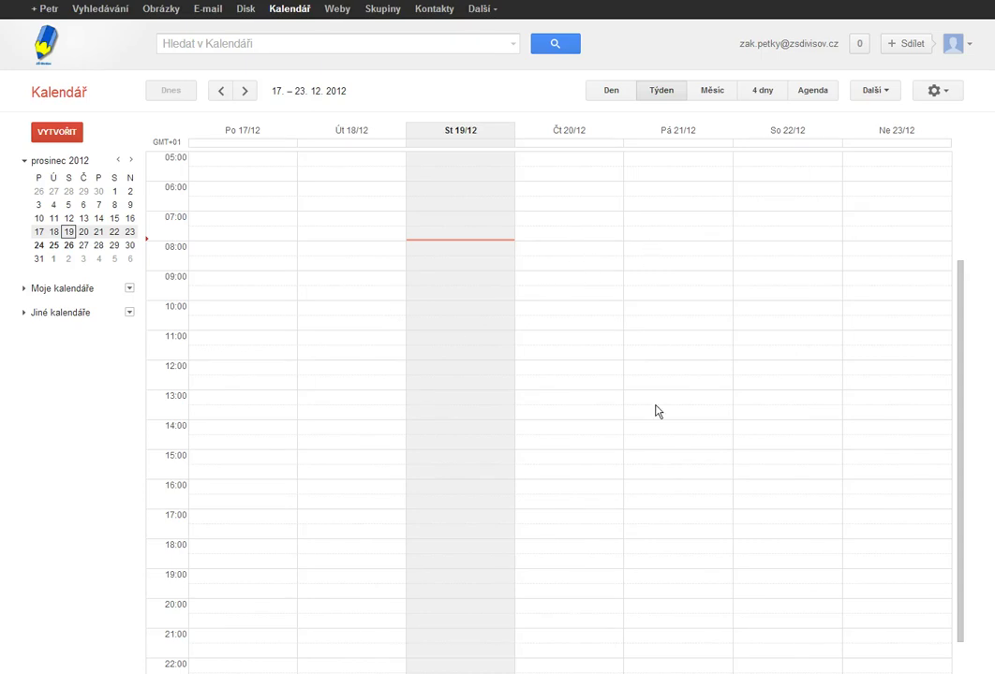
Create the event "Vánoční besídka" on Friday 21 December from 15:00 to 16:00
left_click(672, 467)
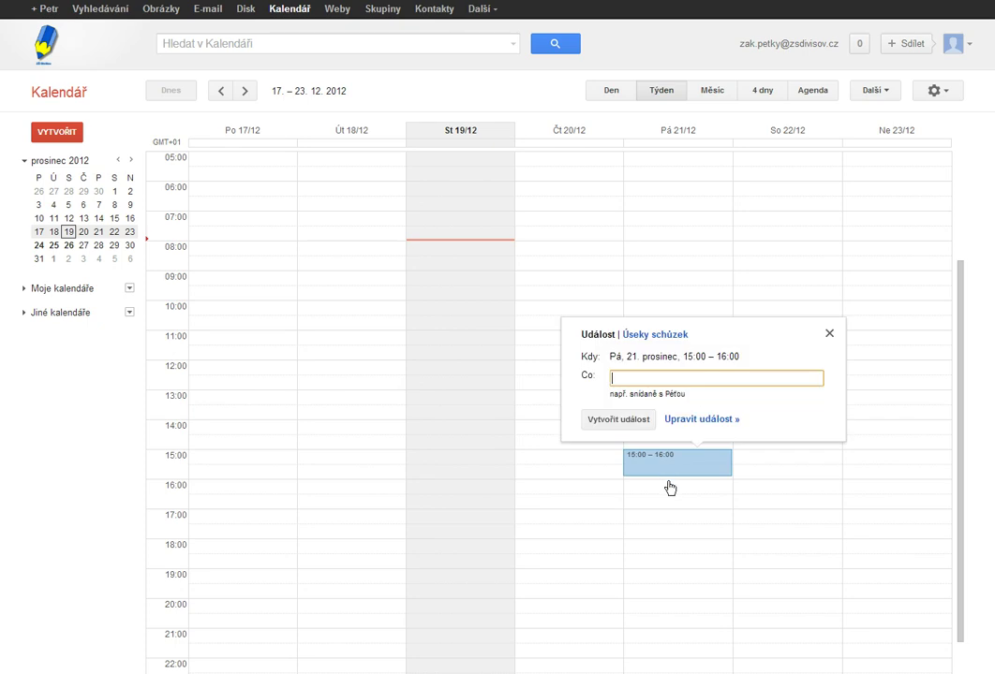
type("Vánoční besídka")
left_click(629, 427)
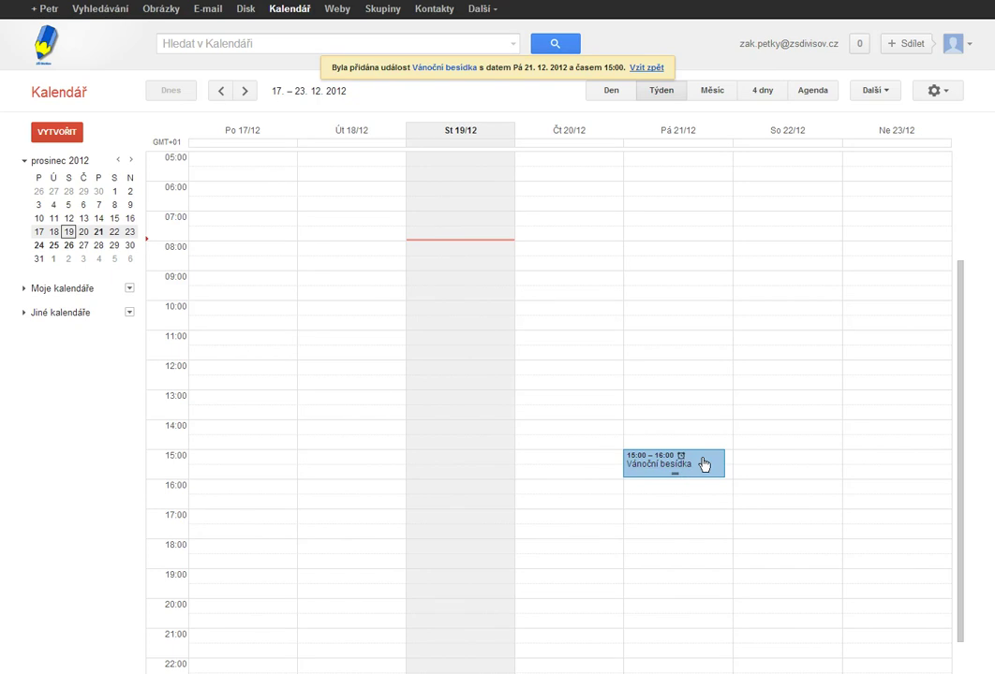
Reschedule the Vánoční besídka event to Friday 21 December from 17:00 to 18:00
left_click_drag(704, 465, 707, 404)
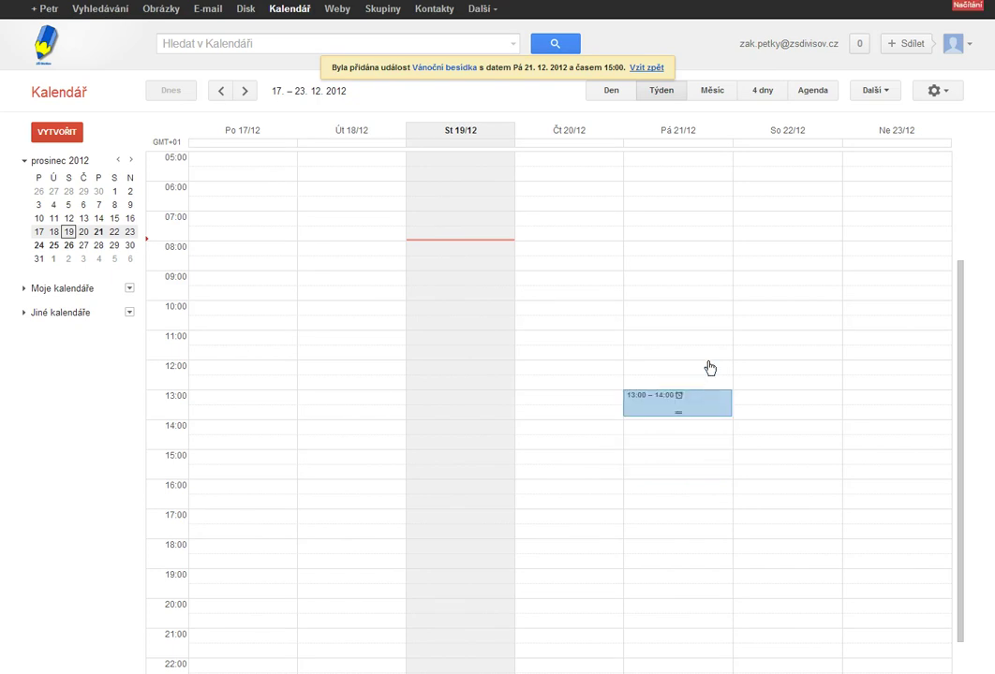
left_click_drag(709, 325, 806, 344)
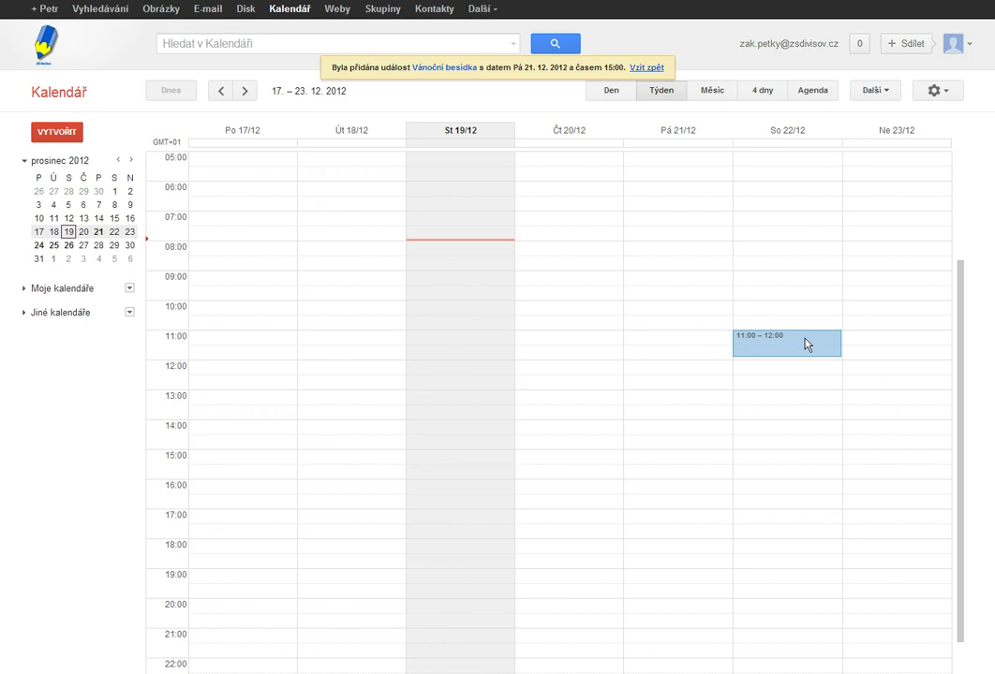
left_click_drag(801, 451, 663, 527)
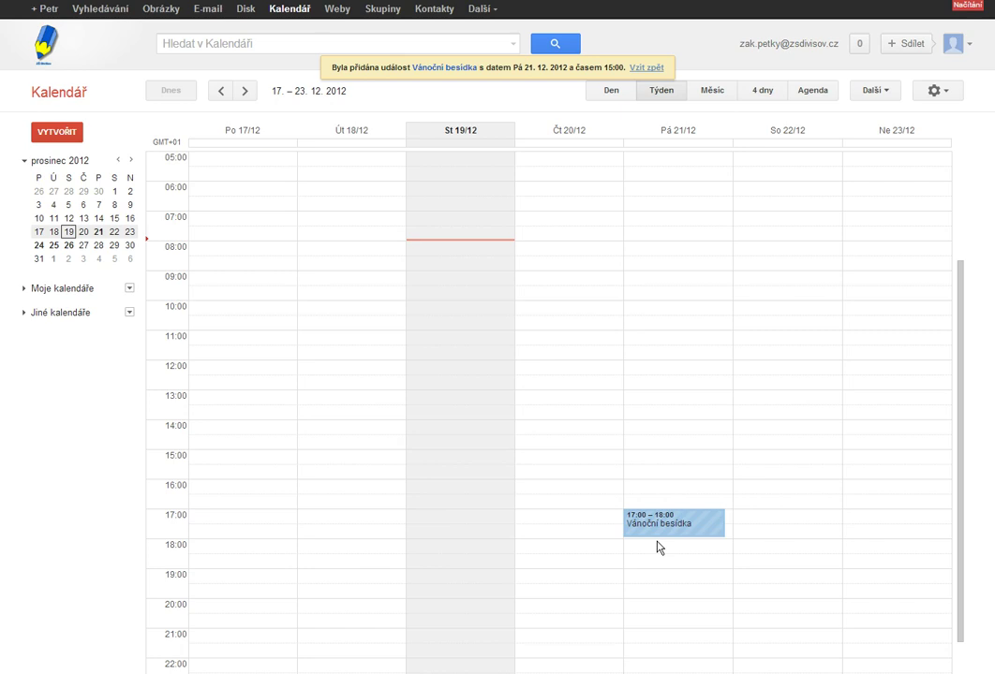
Open the full details of the Vánoční besídka event and set its end time to 18:45
left_click(715, 525)
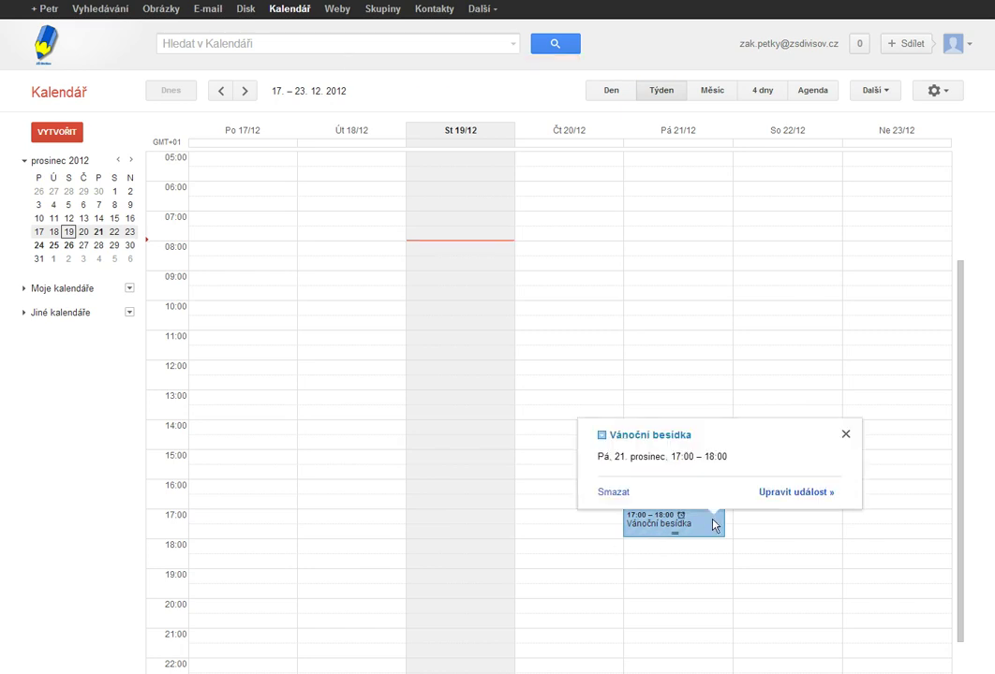
left_click(789, 495)
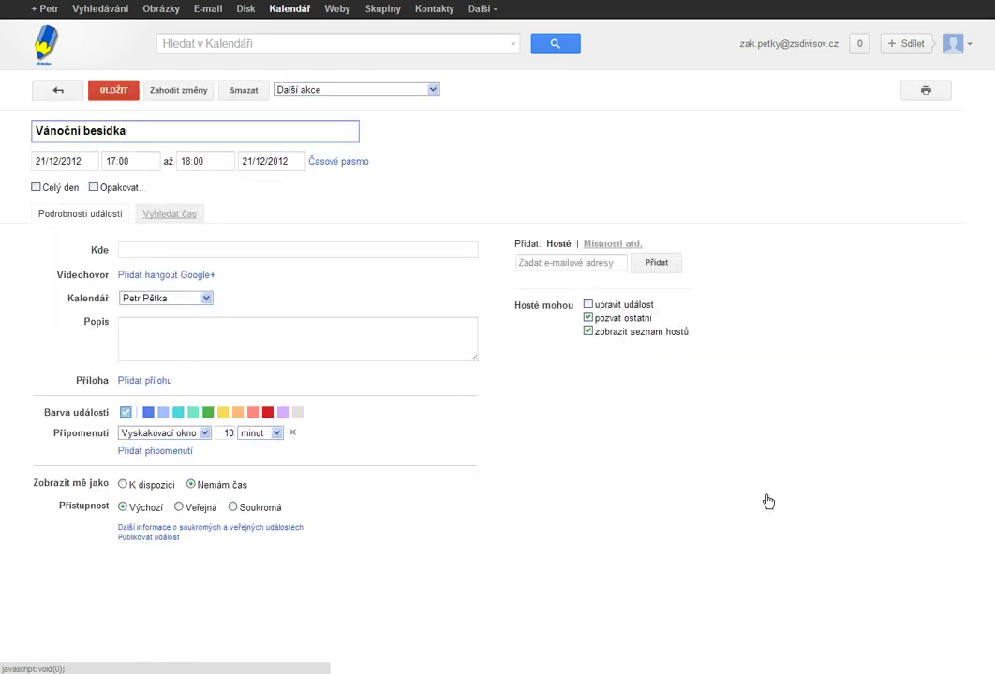
left_click(38, 160)
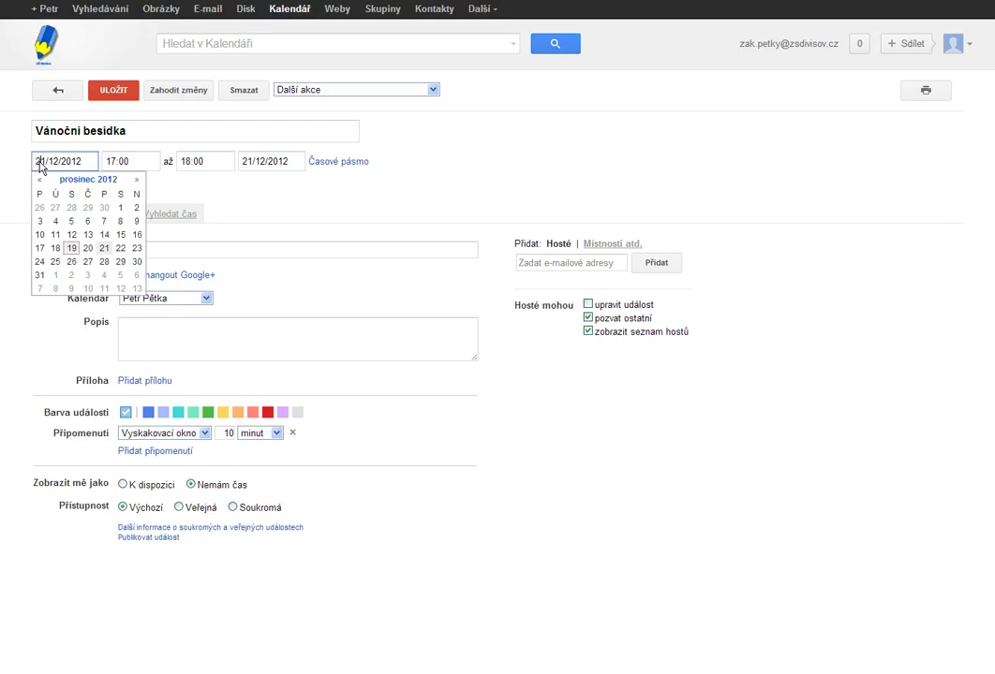
left_click(123, 161)
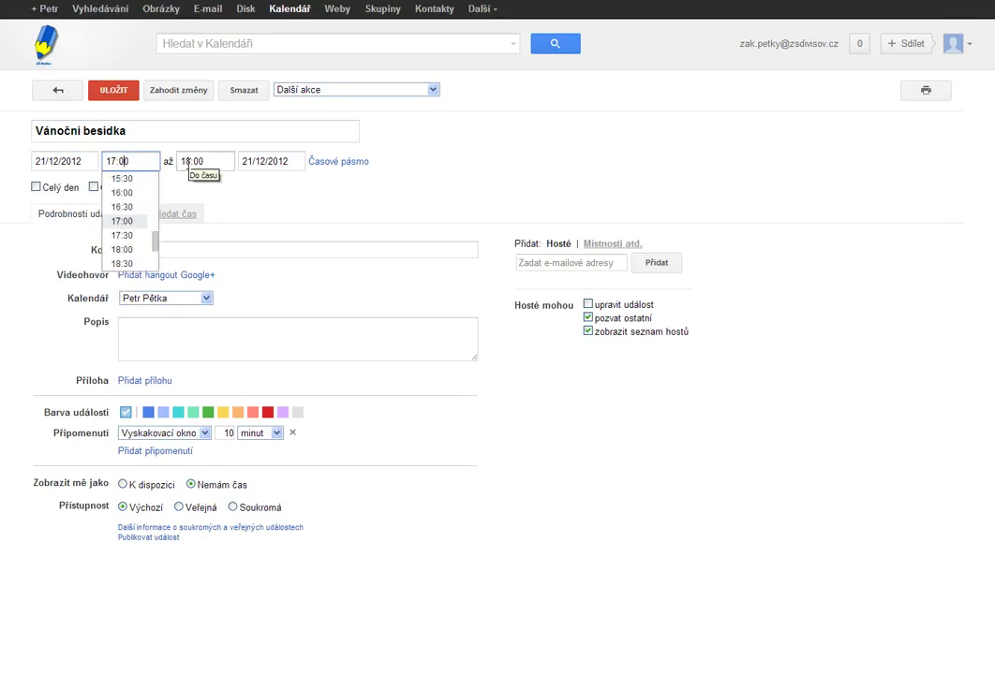
left_click(188, 161)
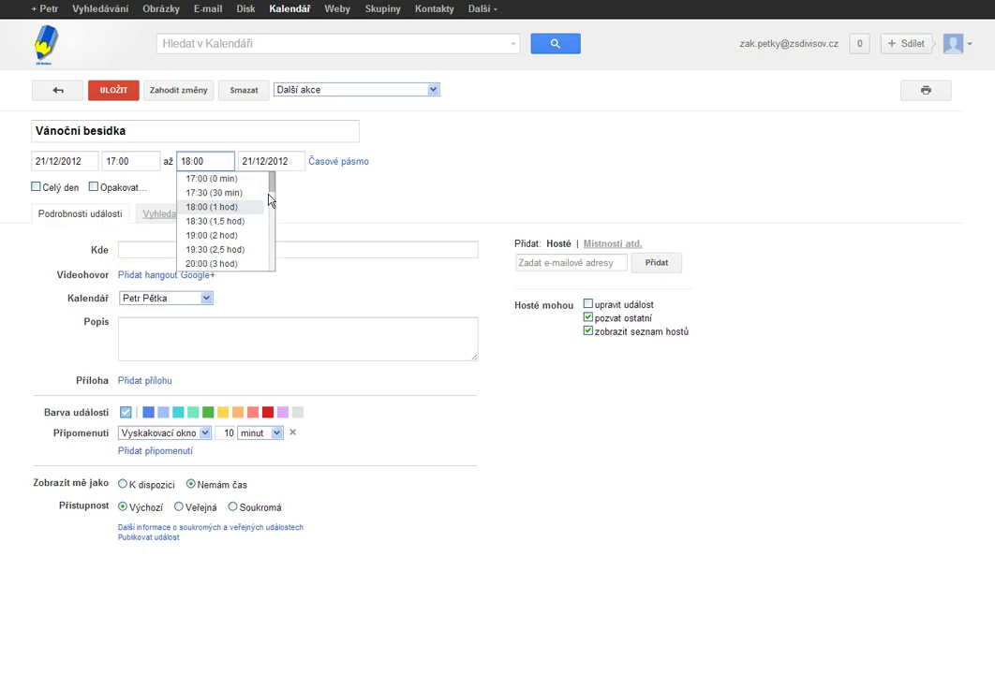
left_click(140, 163)
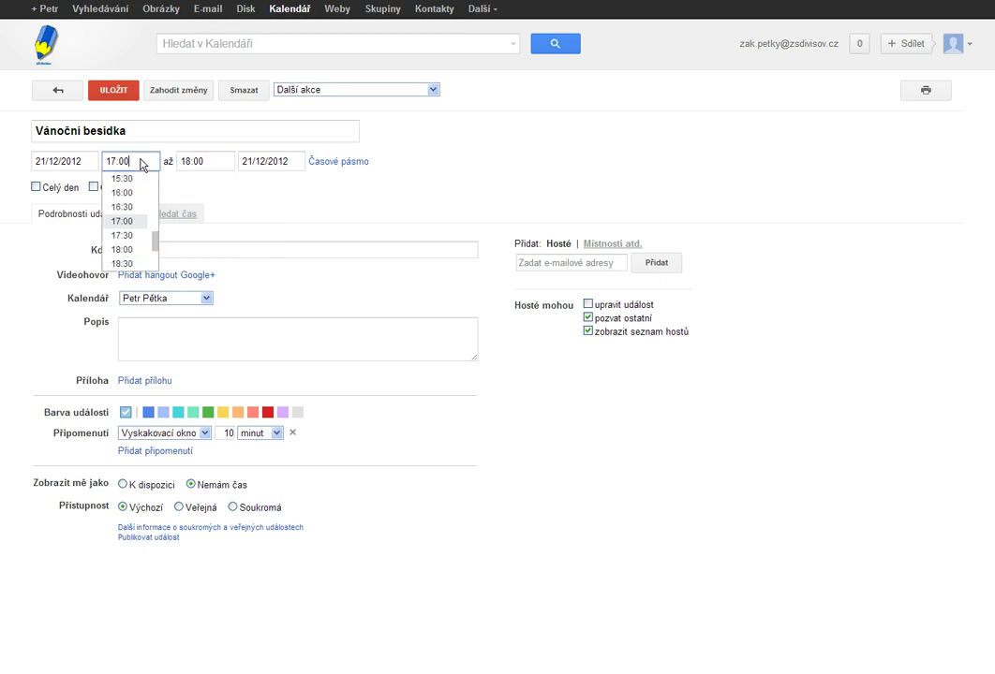
left_click(207, 161)
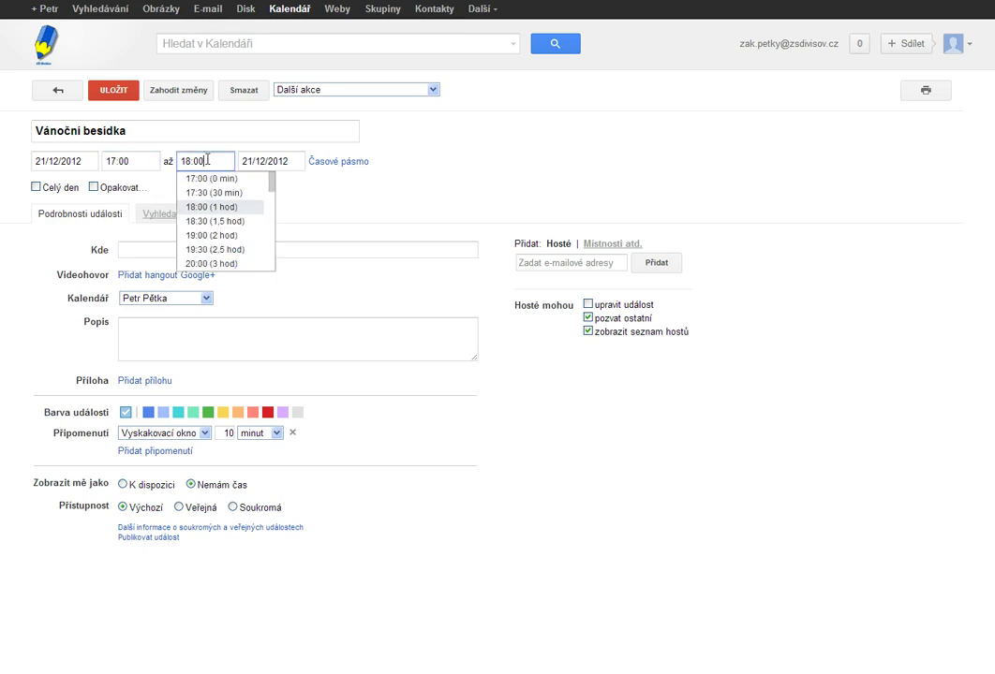
key("BackSpace")
key("BackSpace")
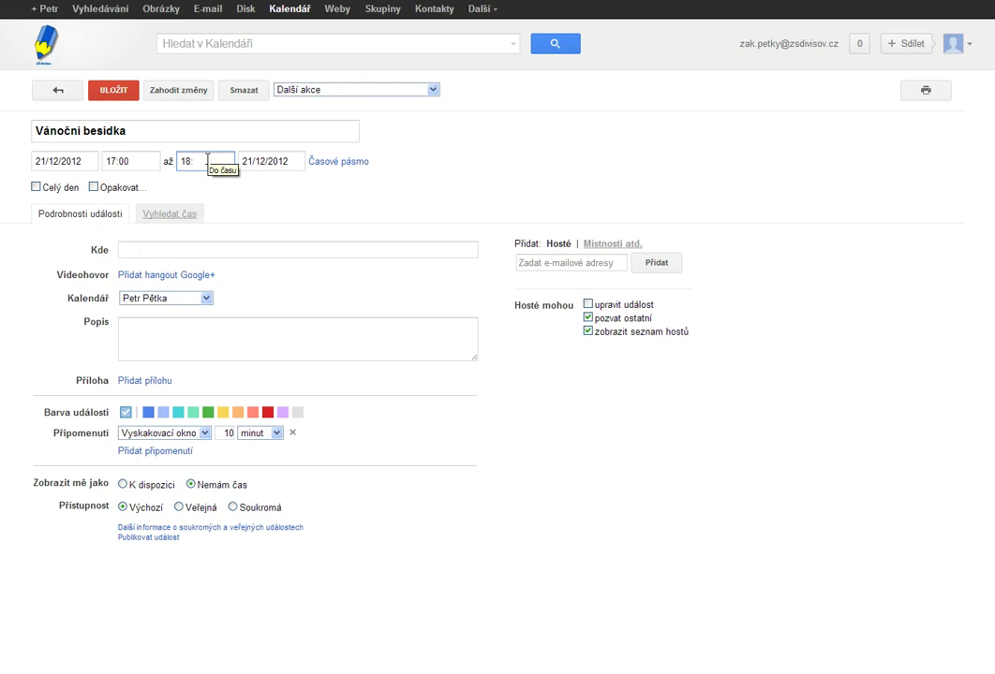
type("45")
Enter "Školní družina" as the event's location, correcting its initial letter to Š
left_click(131, 246)
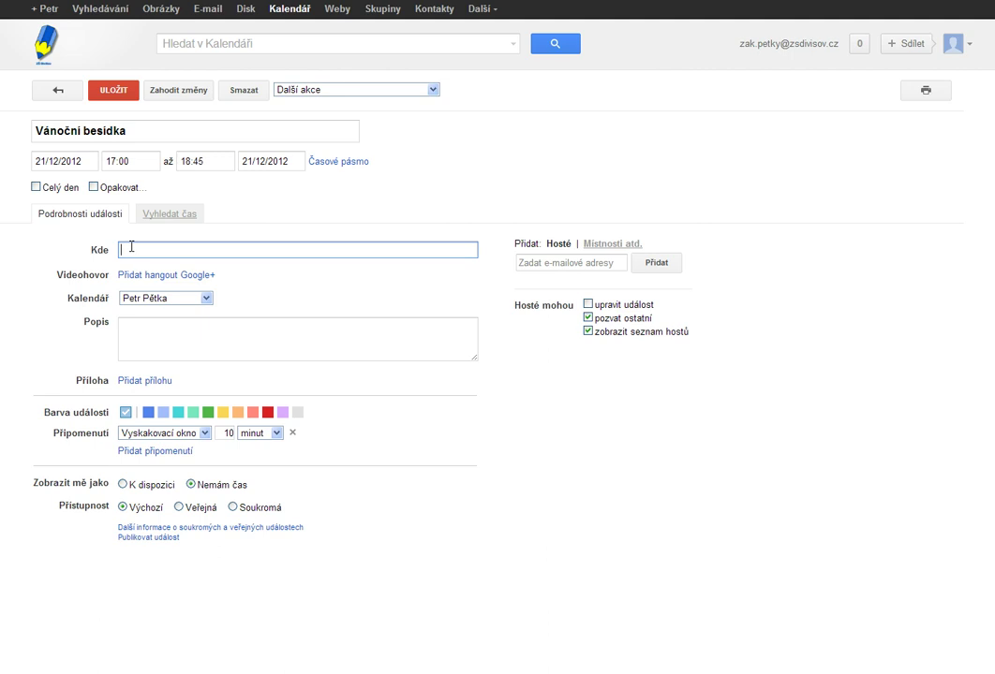
type("3kal")
type("ní dru")
type("ži")
left_click(123, 250)
key("BackSpace")
type("Š")
key("End")
type("na")
left_click(125, 251)
key("BackSpace")
type("Š")
Append the venue's street address, postal code and town to the event's location
type("Na Sadech 260")
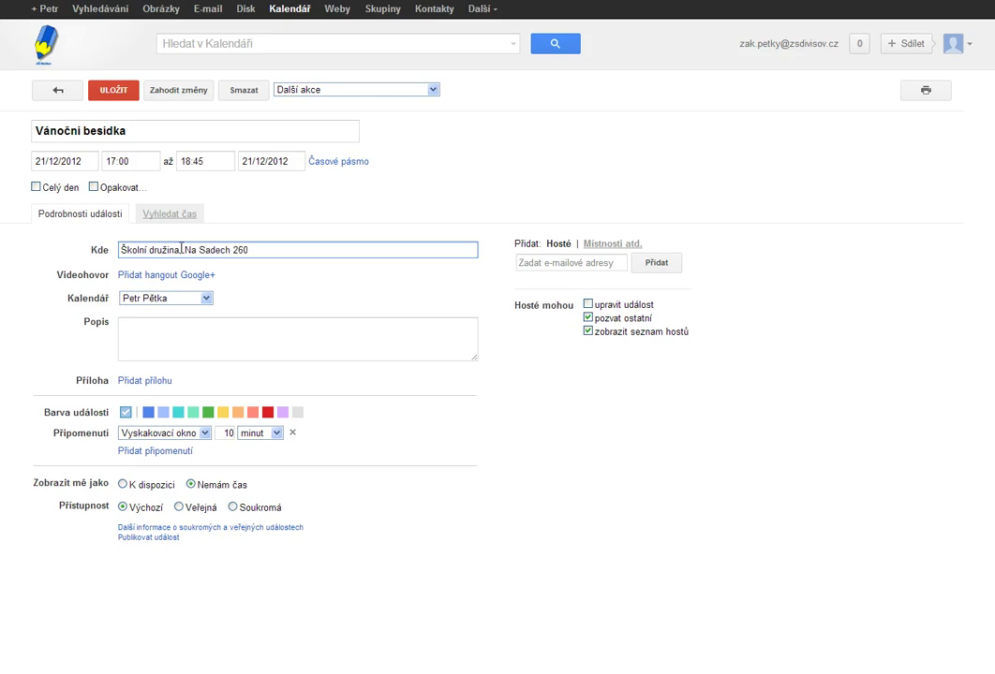
type(". 2")
type("57 26 D")
type("i")
type("višov")
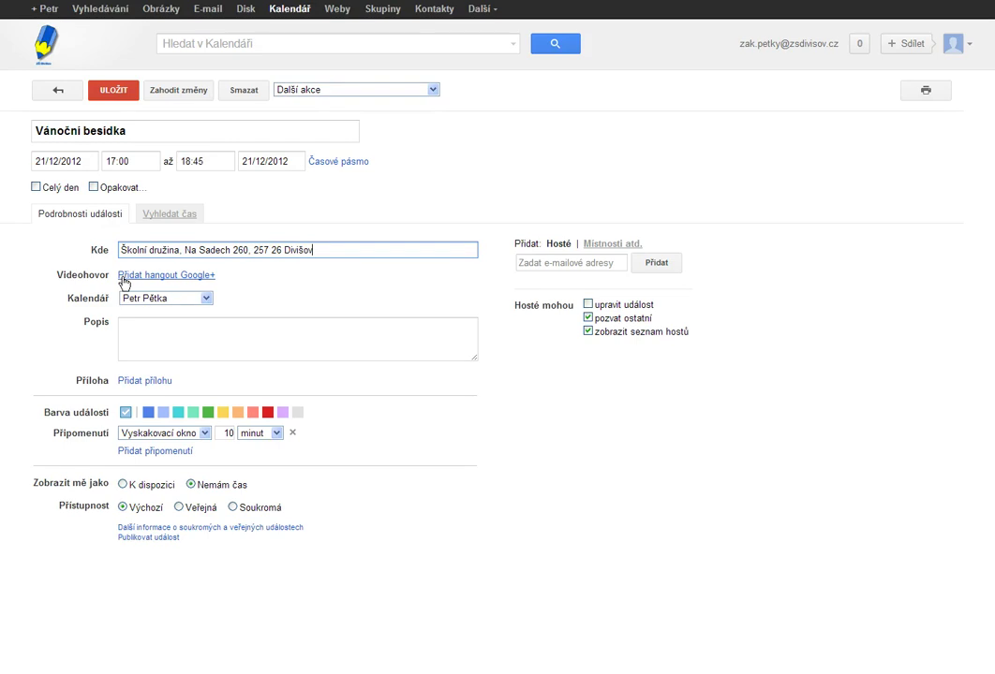
left_click(206, 298)
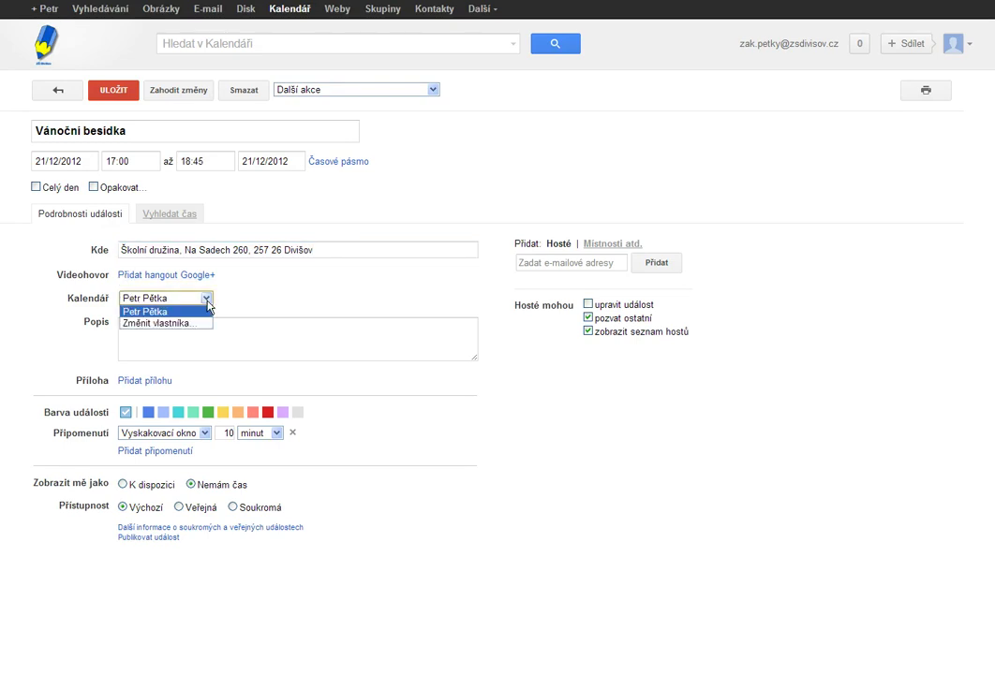
left_click(207, 304)
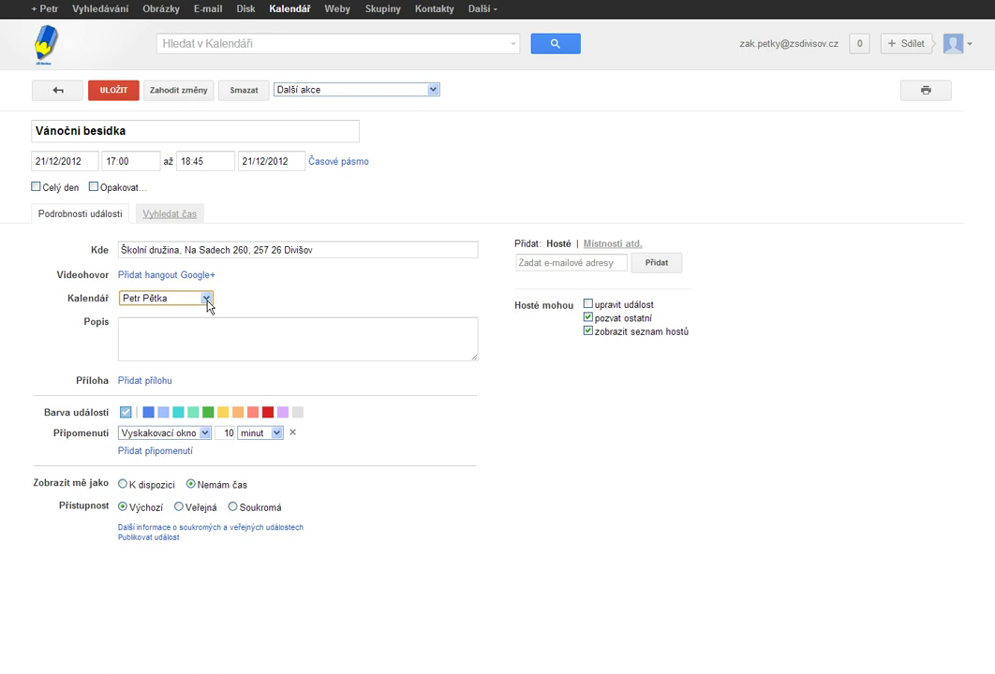
Fill in the event description with the lines "Program", "1. přivítání", "2. rozdání dárků" and "3. beseda"
left_click(142, 329)
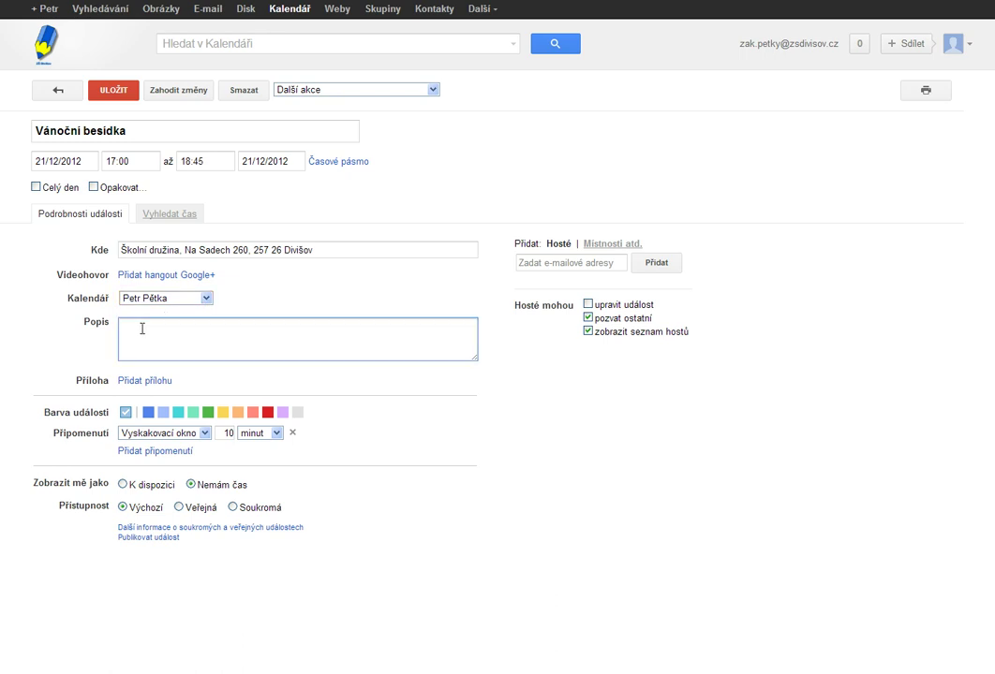
type("Program")
key("Return")
type("1.")
type(" p")
type("řívítán")
type("í")
key("Return")
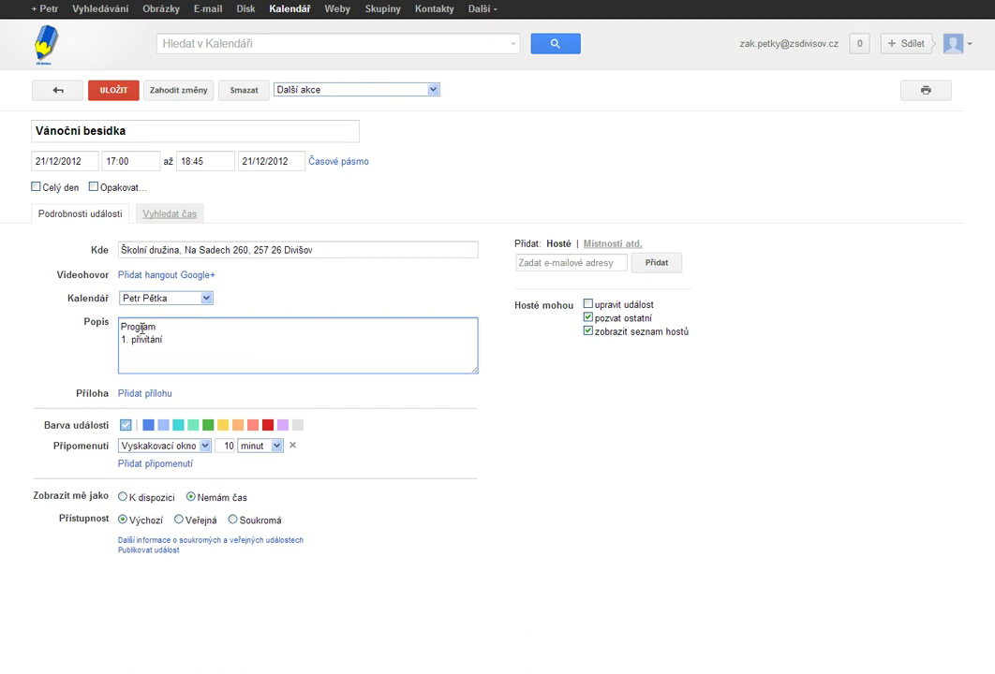
type("2. rozdání dárků")
key("Return")
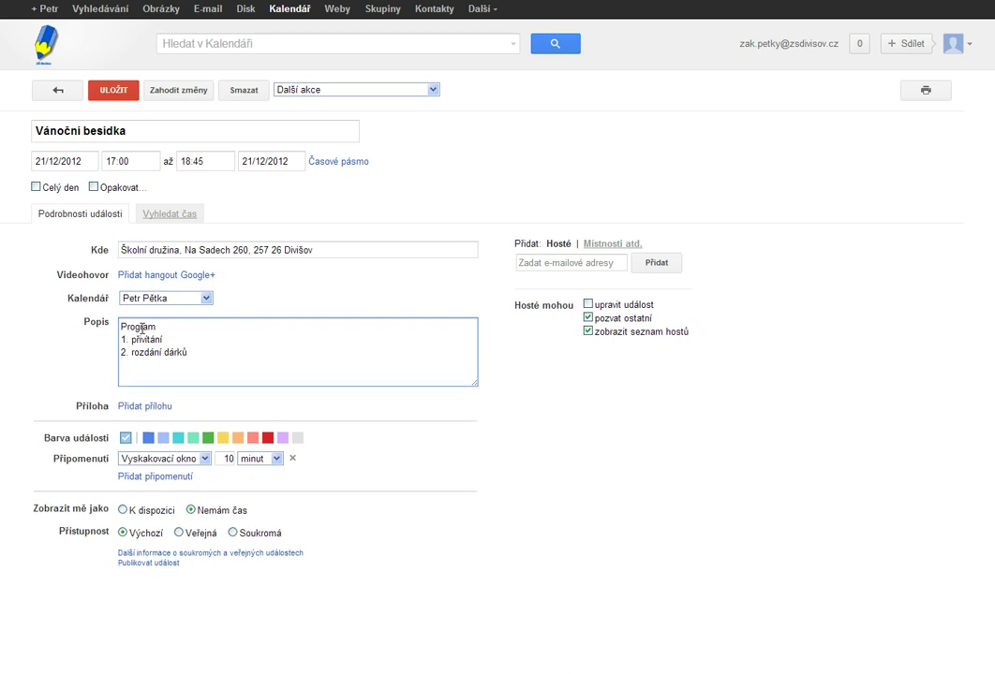
type("3. beseda")
Change the event's reminder type to E-mail
left_click(204, 459)
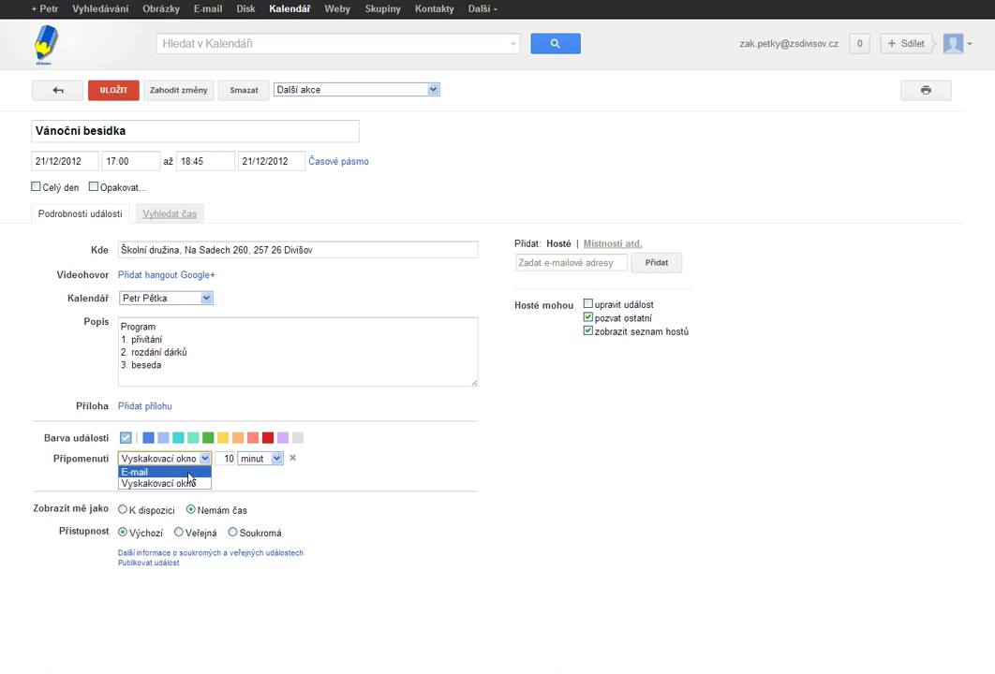
left_click(188, 475)
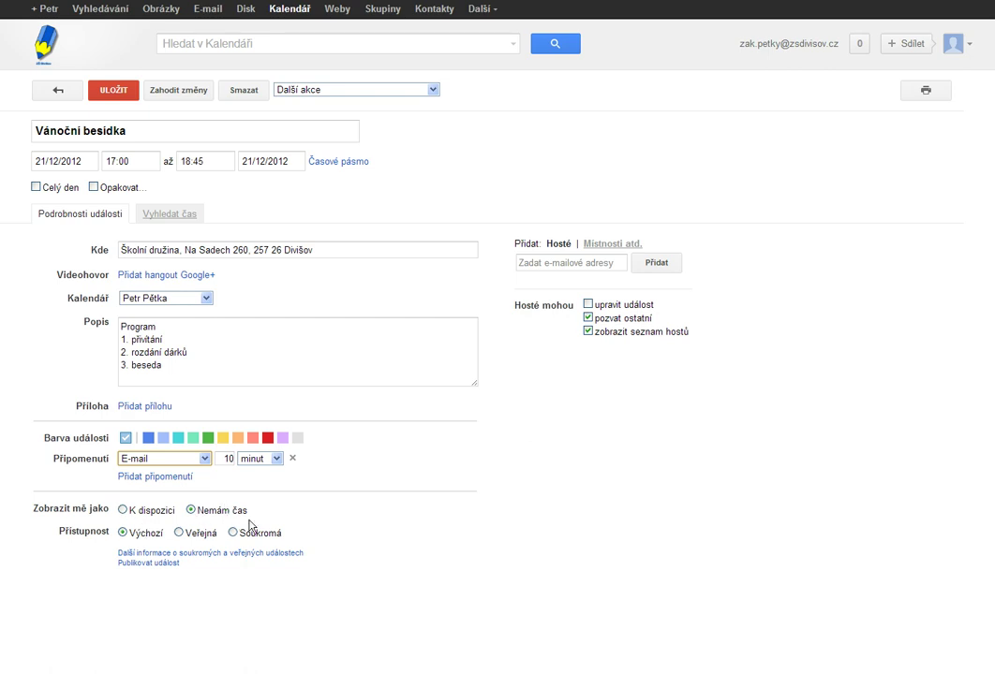
Set the event's access to Soukromá and its availability to Nemám čas
left_click(122, 510)
left_click(233, 533)
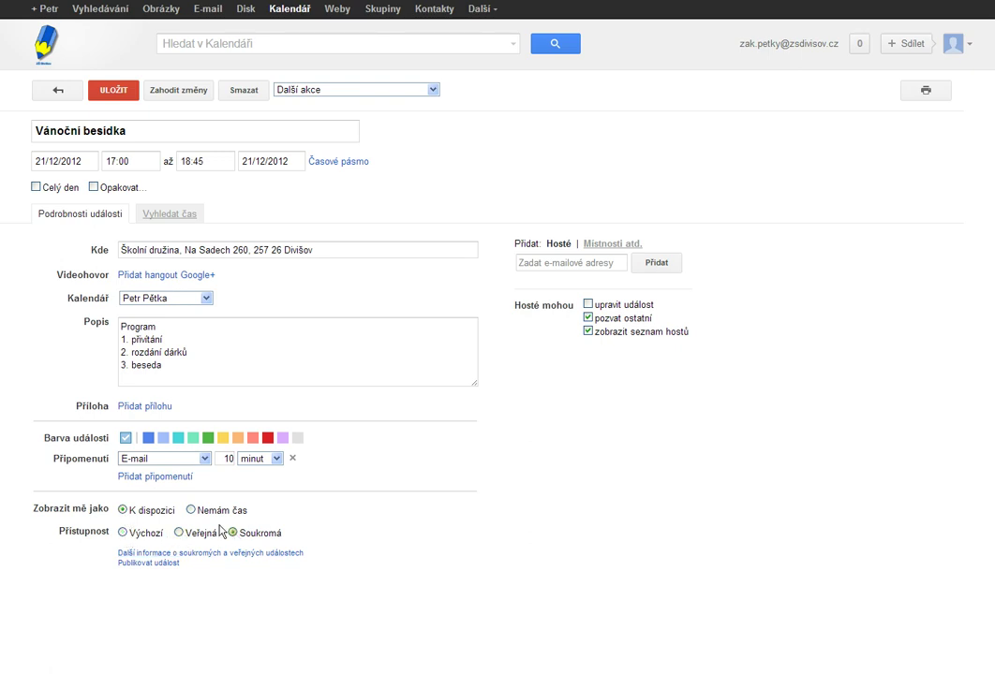
left_click(191, 511)
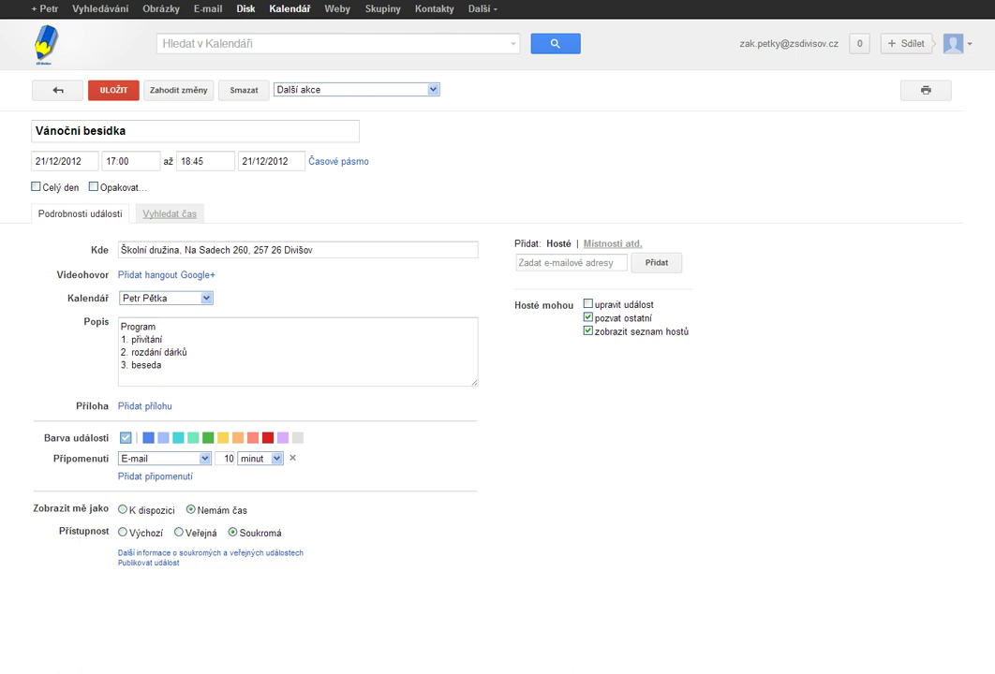